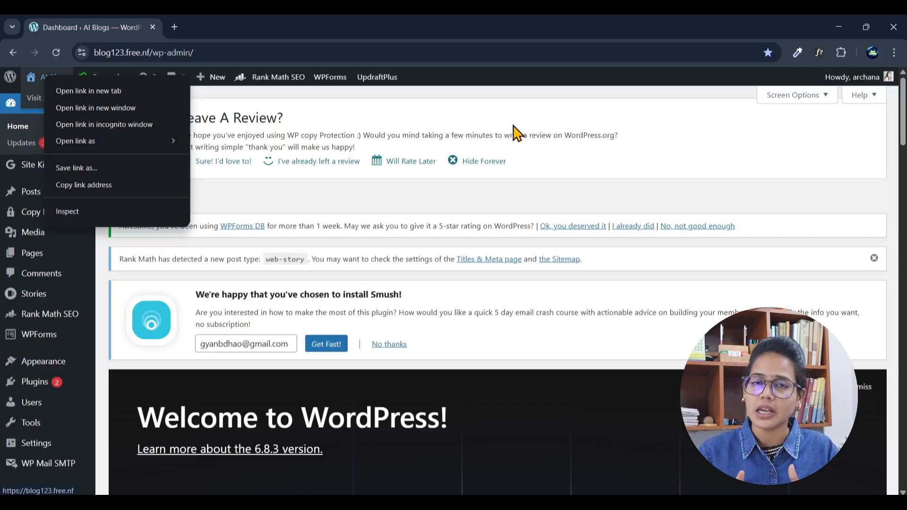
# Step: Open the installed plugins list and bring up the AI Blogs site's front end in a new browser tab
pyautogui.click(30, 383)
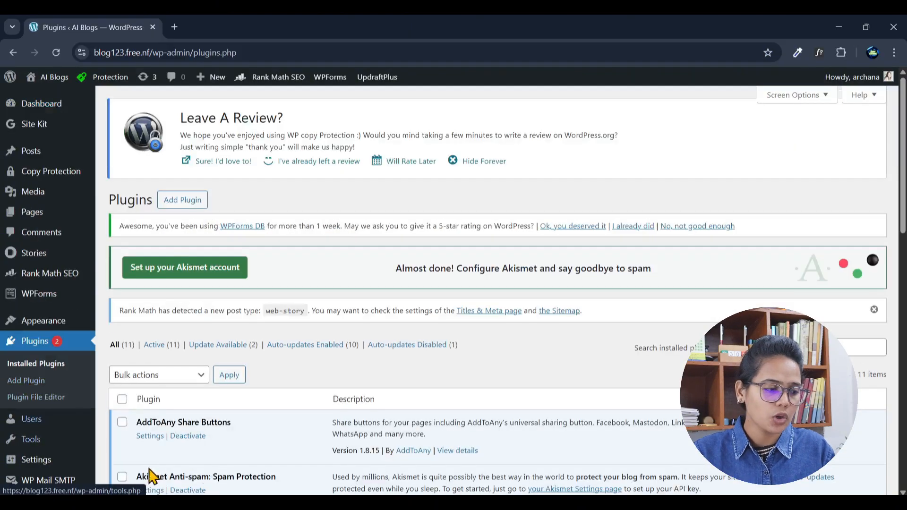
pyautogui.scroll(-3, 371, 367)
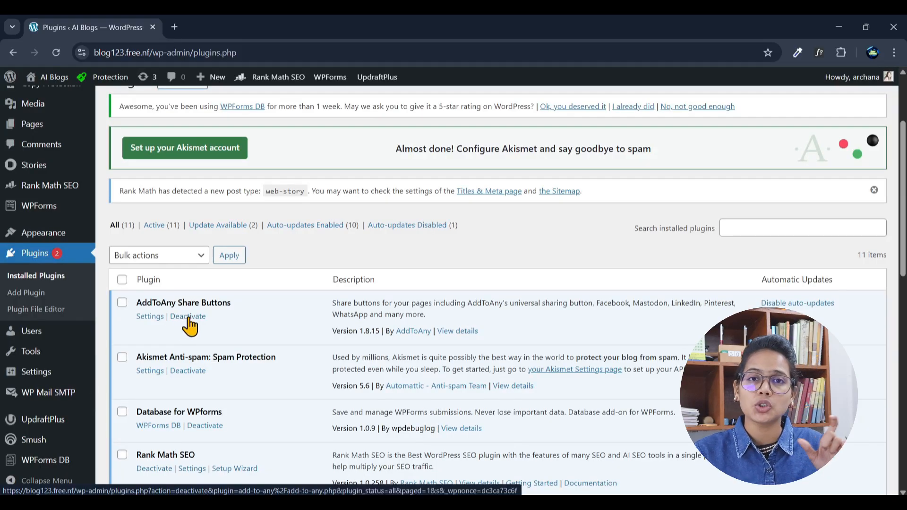
pyautogui.rightClick(45, 77)
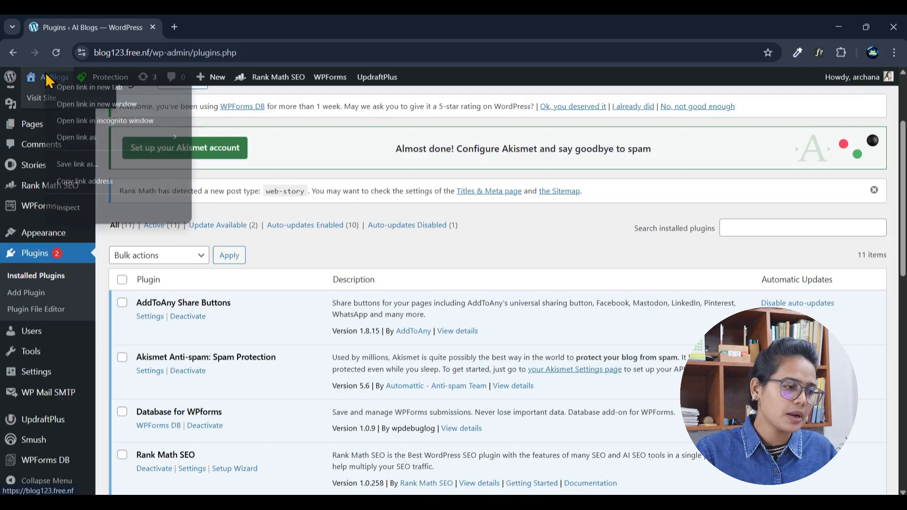
pyautogui.click(80, 87)
pyautogui.click(208, 33)
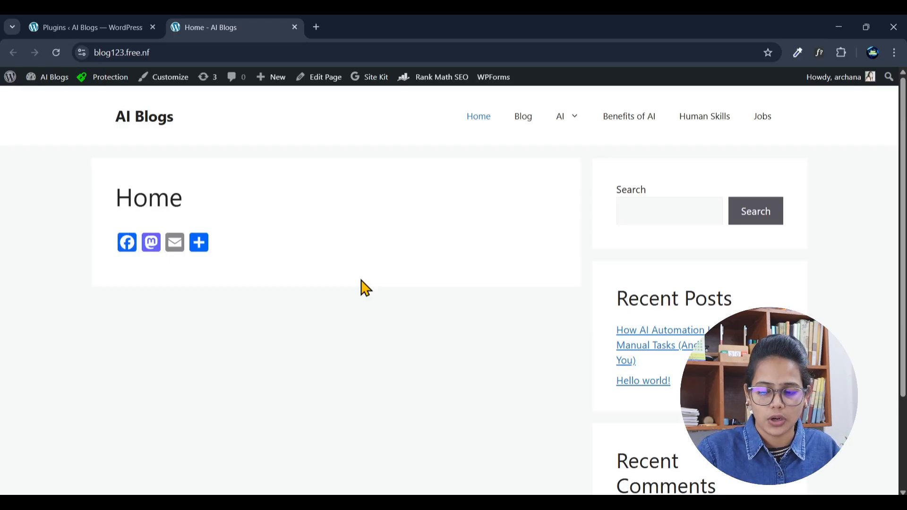
# Step: Examine the installed plugins from AddToAny Share Buttons to Site Kit by Google, checking the site's home page in between
pyautogui.click(113, 27)
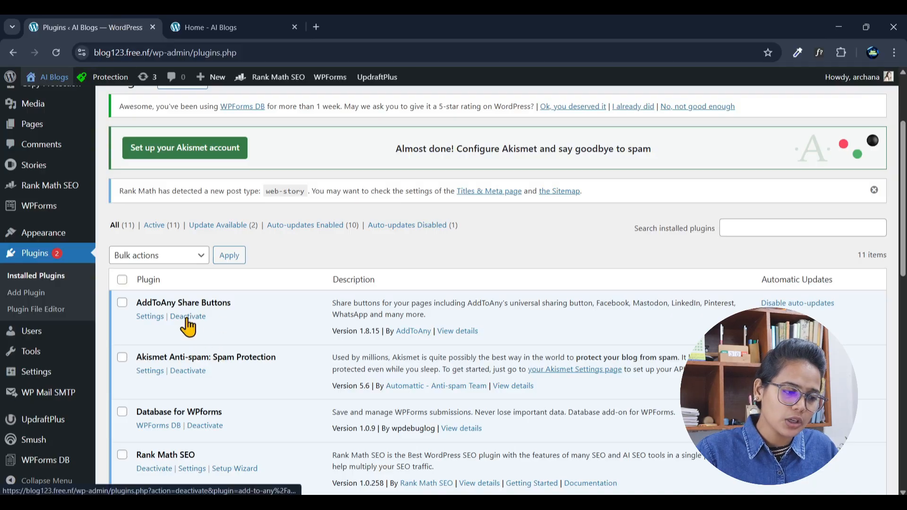
pyautogui.scroll(-2, 188, 326)
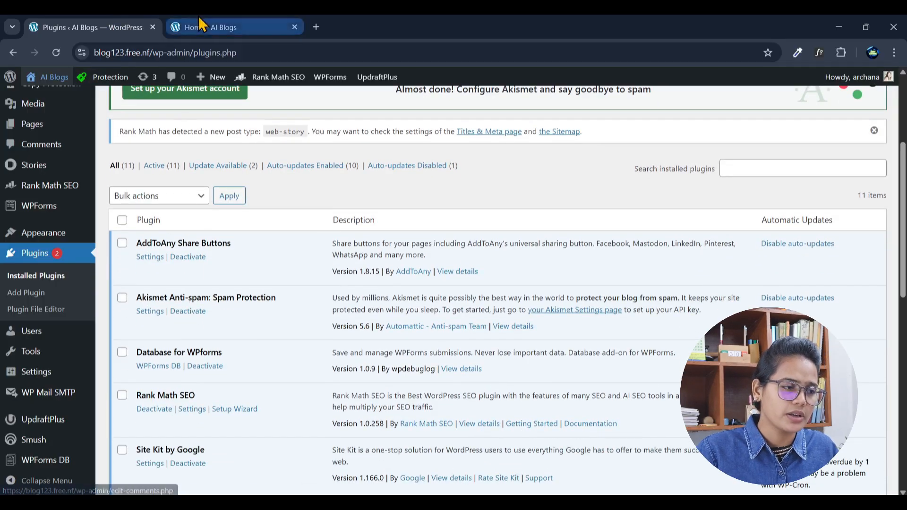
pyautogui.click(199, 19)
pyautogui.click(116, 21)
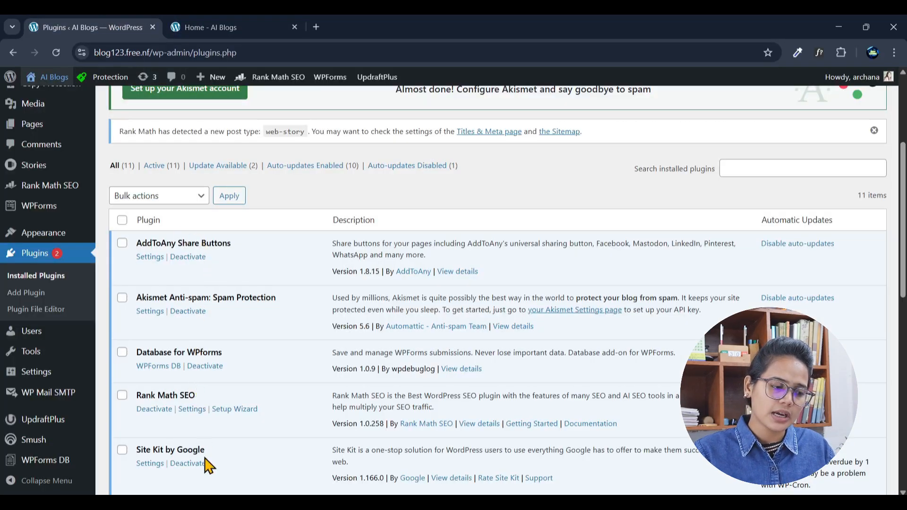
pyautogui.scroll(-4, 208, 466)
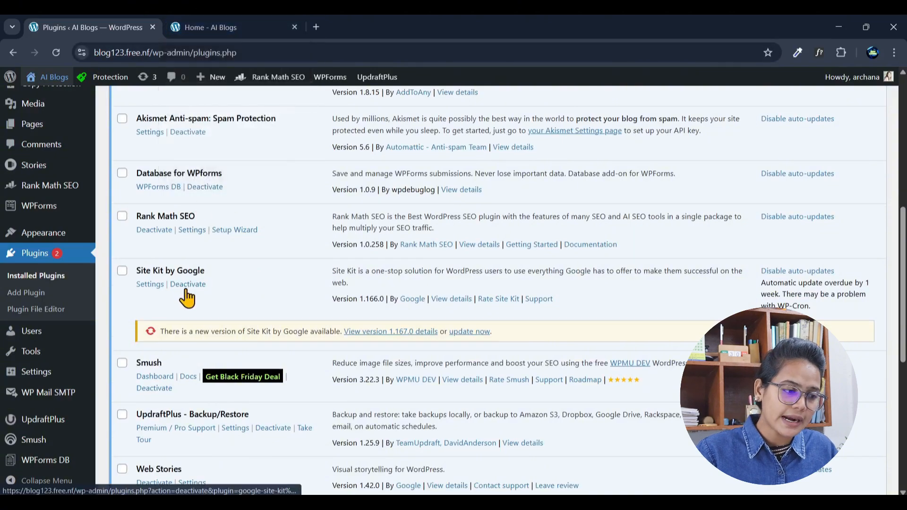
pyautogui.click(209, 29)
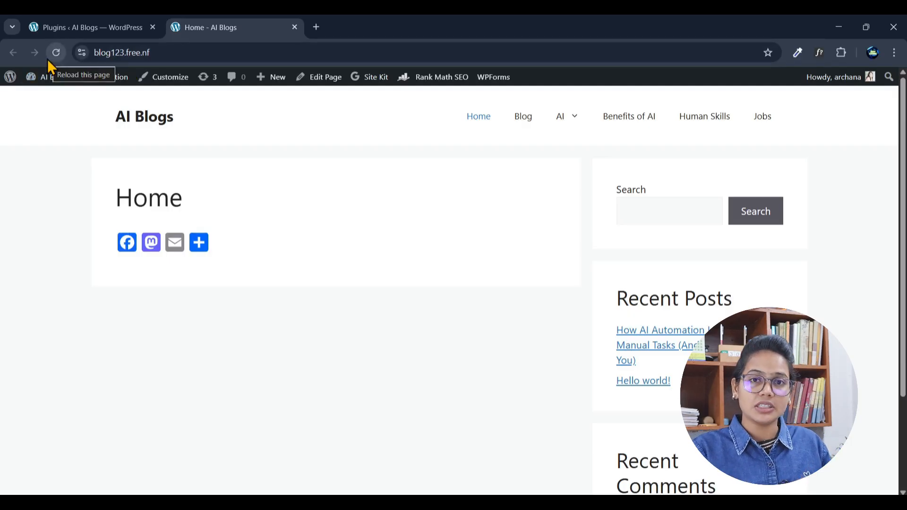
pyautogui.click(65, 23)
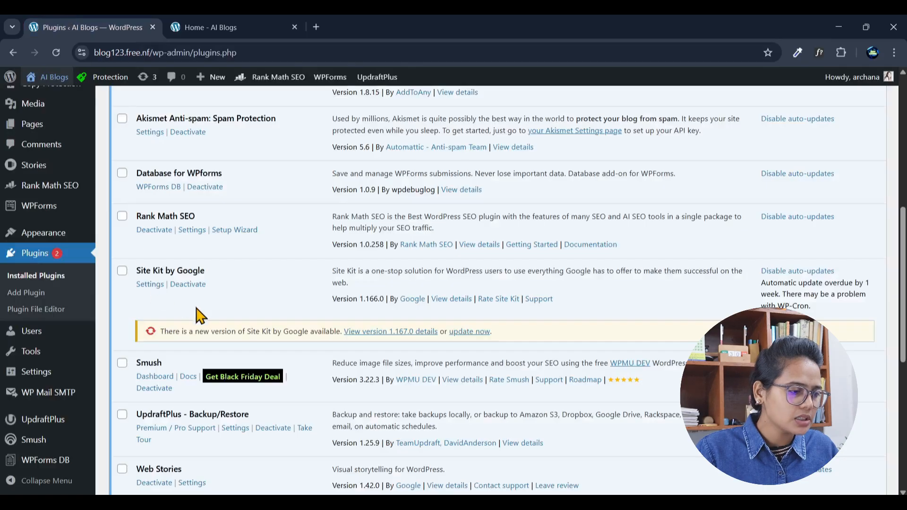
# Step: Deactivate the Database for WPforms plugin and activate it again
pyautogui.scroll(3, 213, 204)
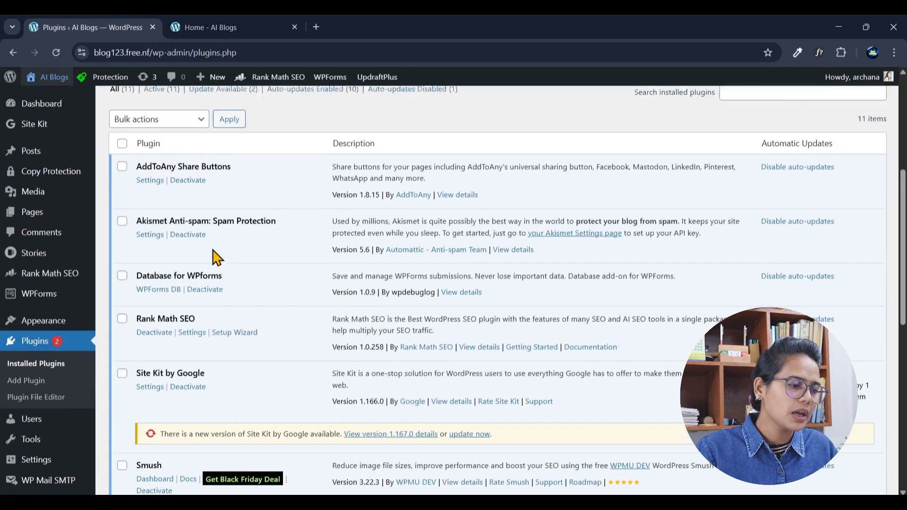
pyautogui.click(201, 308)
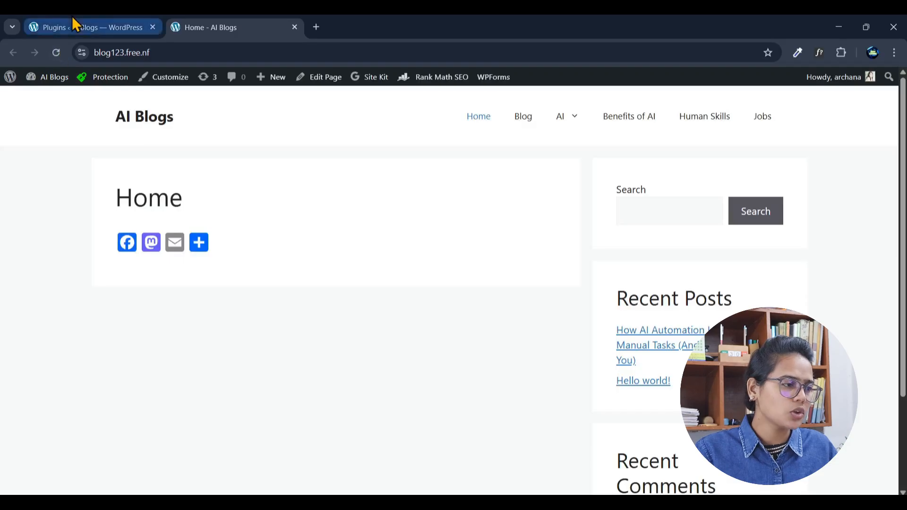
pyautogui.click(73, 23)
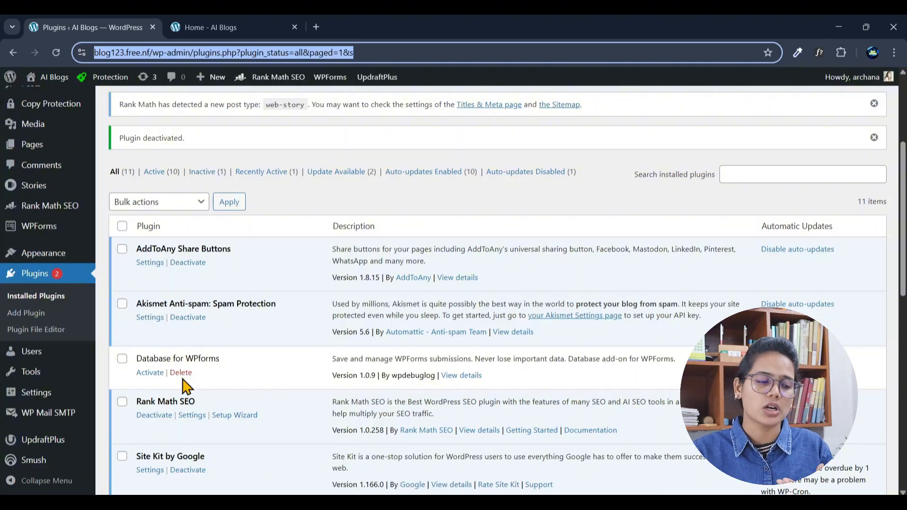
pyautogui.click(150, 373)
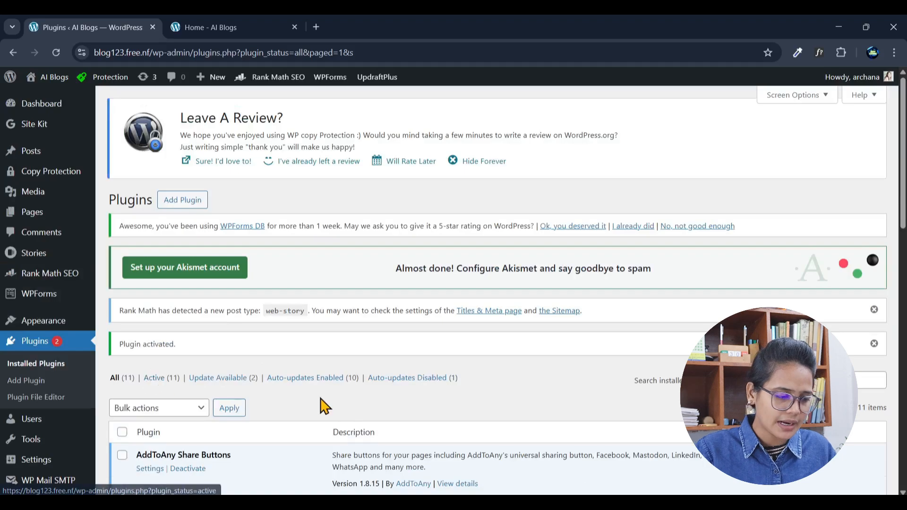
# Step: Review the plugins list again and check the AI Blogs home page for problems after the plugin toggle
pyautogui.scroll(-5, 320, 405)
pyautogui.scroll(-3, 263, 398)
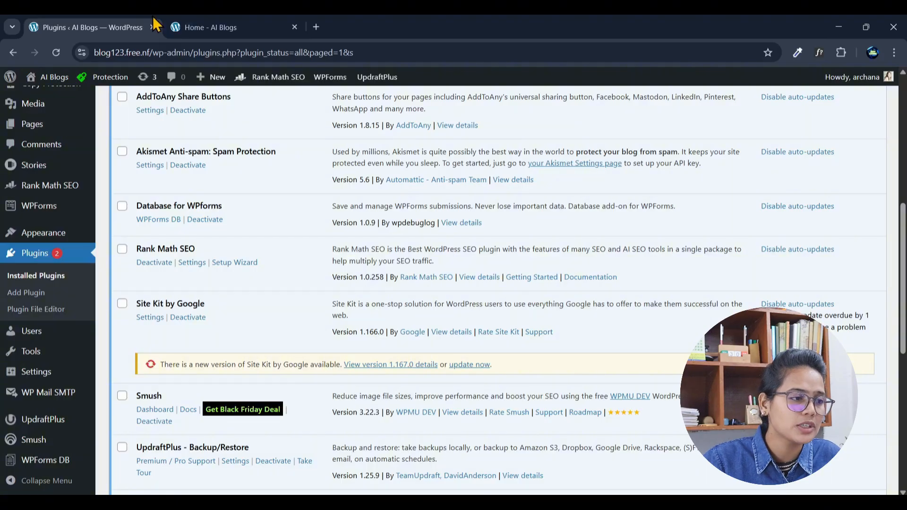
pyautogui.click(182, 27)
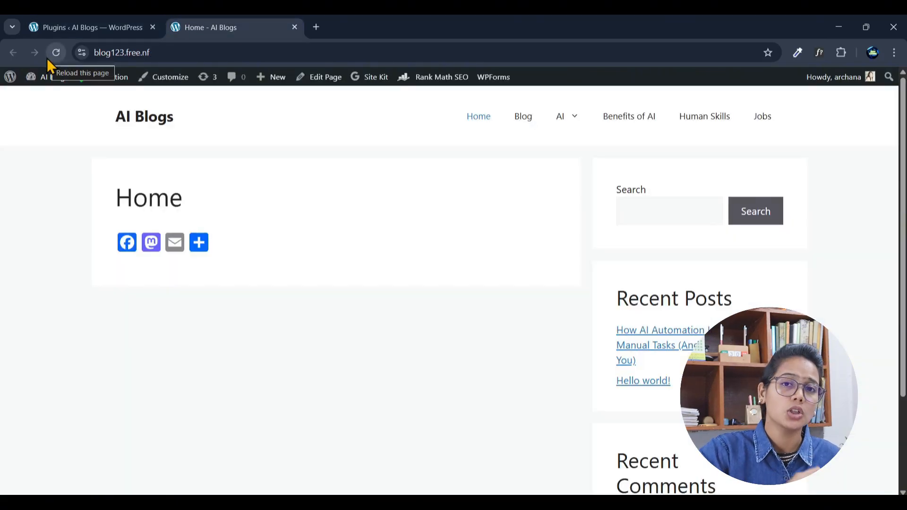
pyautogui.click(94, 25)
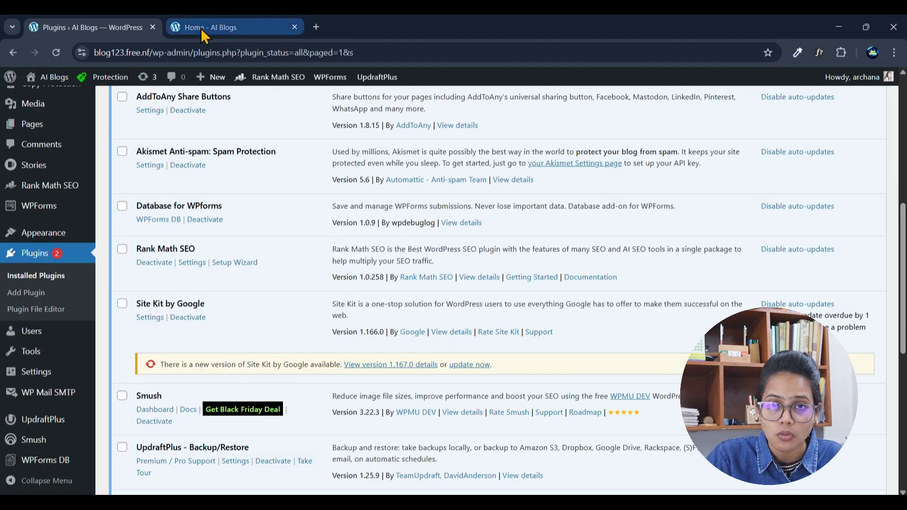
pyautogui.scroll(5, 257, 191)
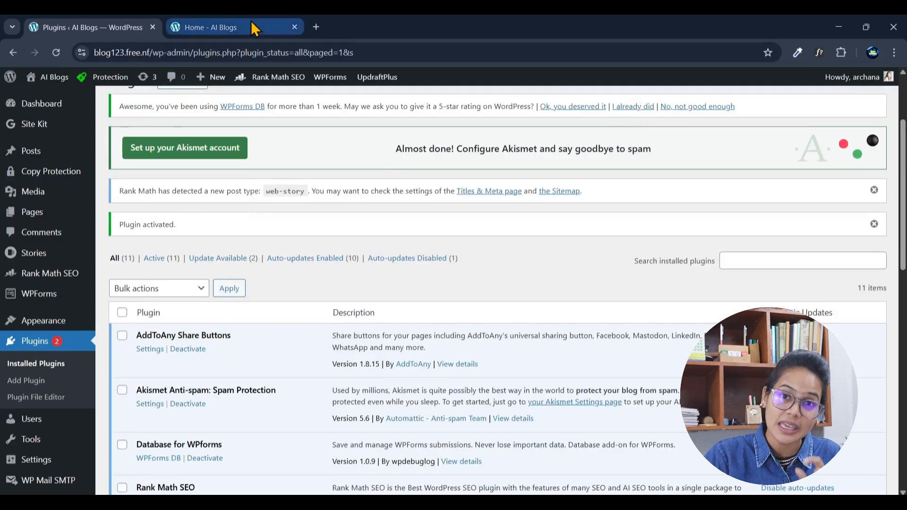
pyautogui.scroll(-3, 171, 346)
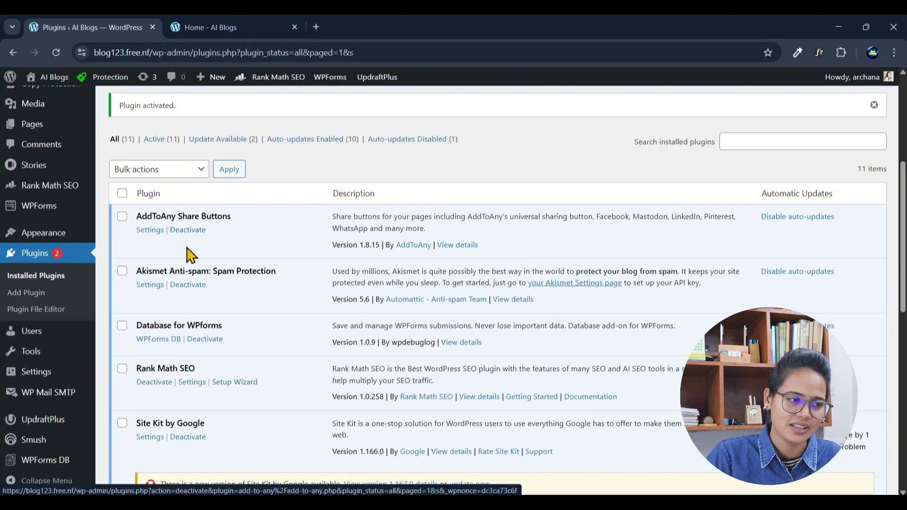
pyautogui.click(280, 26)
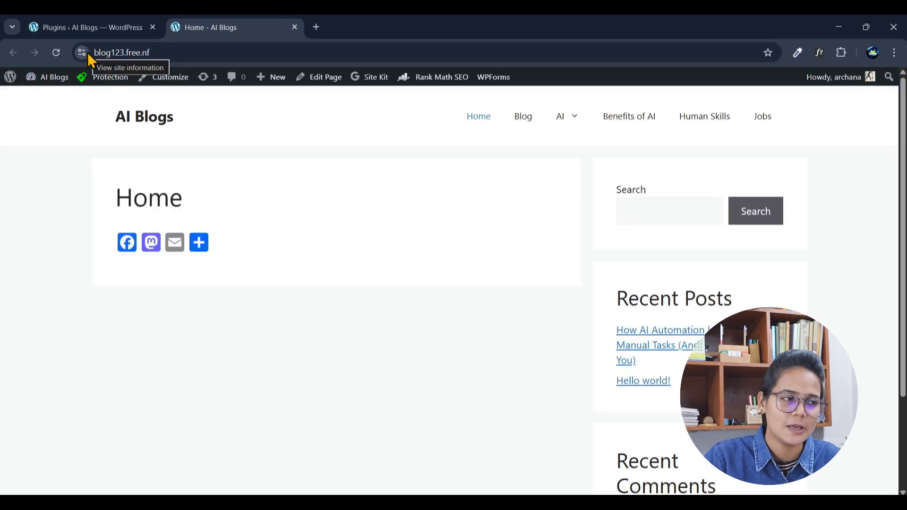
pyautogui.click(82, 27)
# Step: Open the installed themes and update the GeneratePress theme to its new version
pyautogui.scroll(-2, 208, 267)
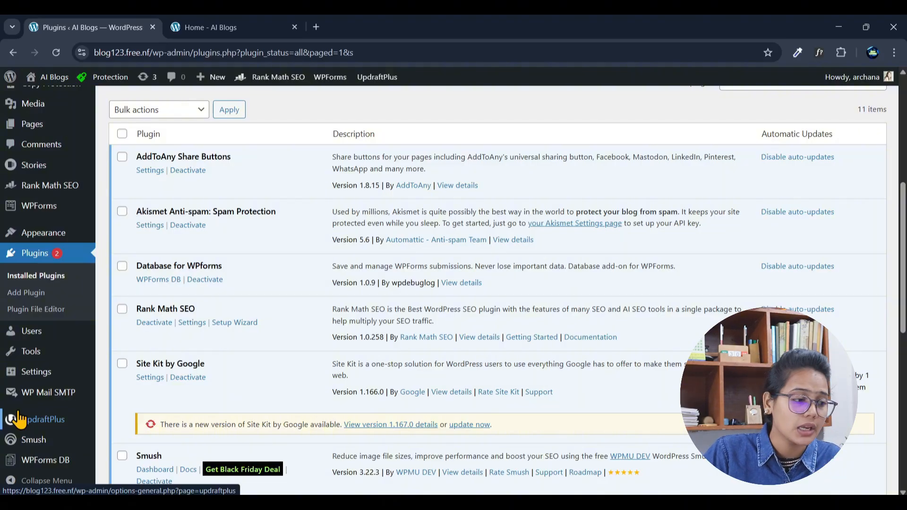
pyautogui.click(33, 234)
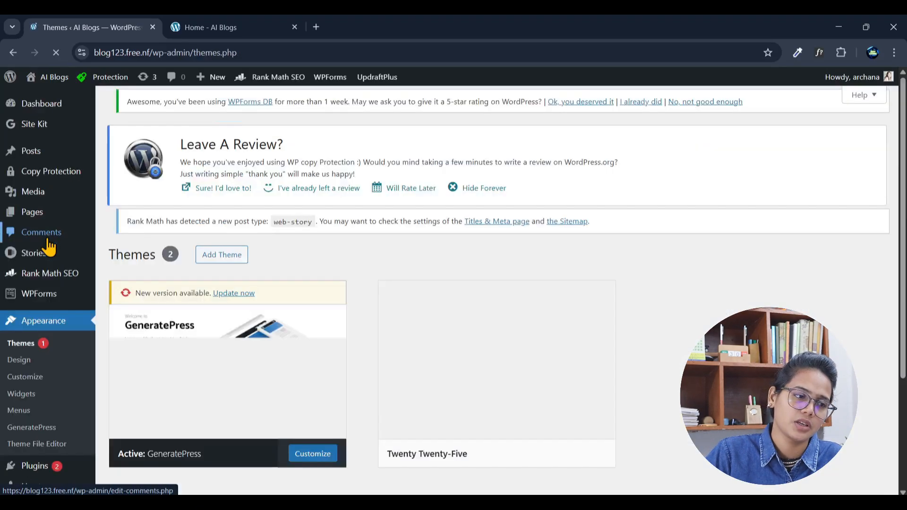
pyautogui.scroll(-3, 455, 354)
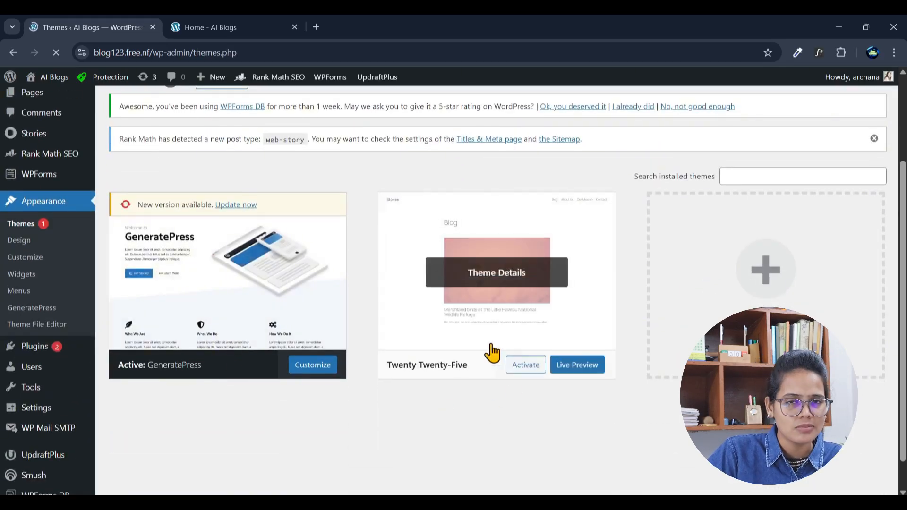
pyautogui.click(237, 205)
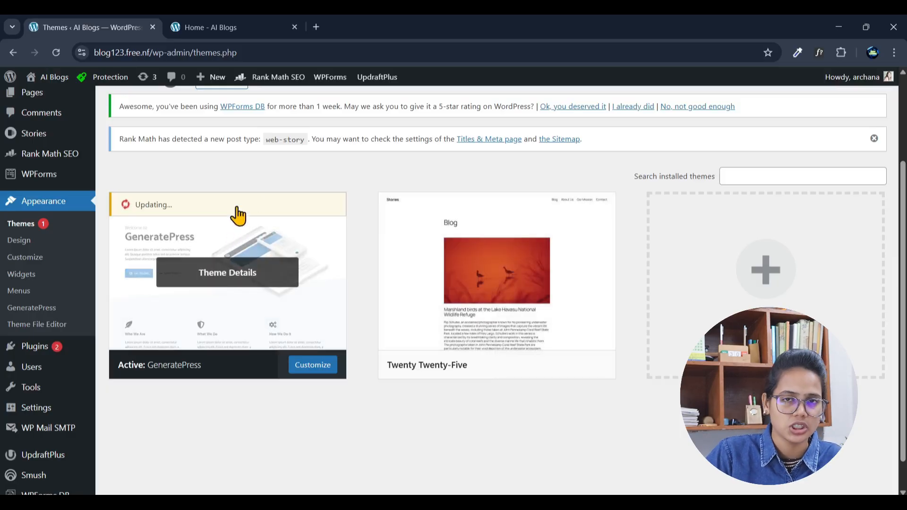
# Step: Activate the Twenty Twenty-Five theme in place of GeneratePress
pyautogui.moveTo(533, 327)
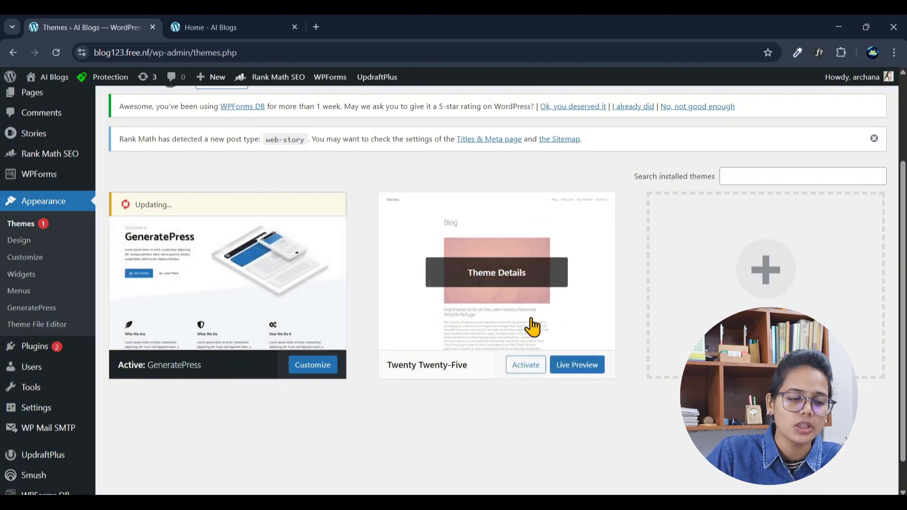
pyautogui.click(525, 371)
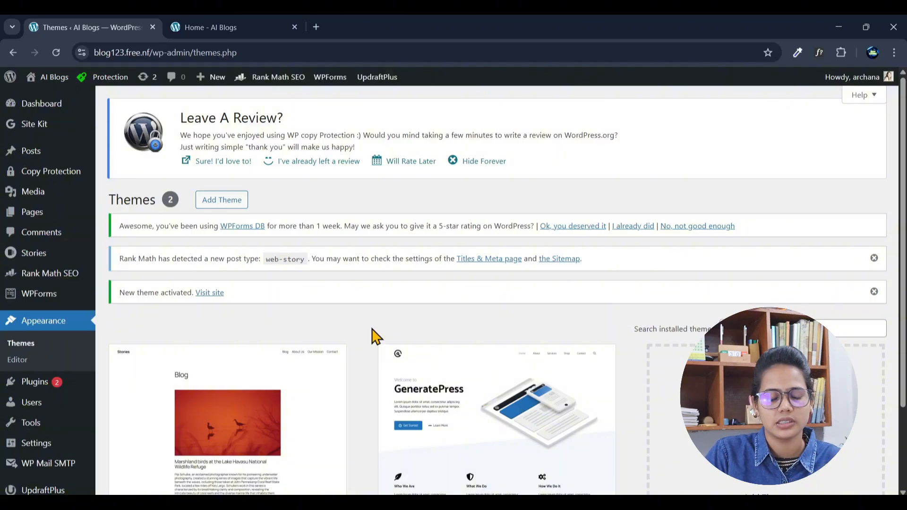
pyautogui.scroll(-2, 510, 416)
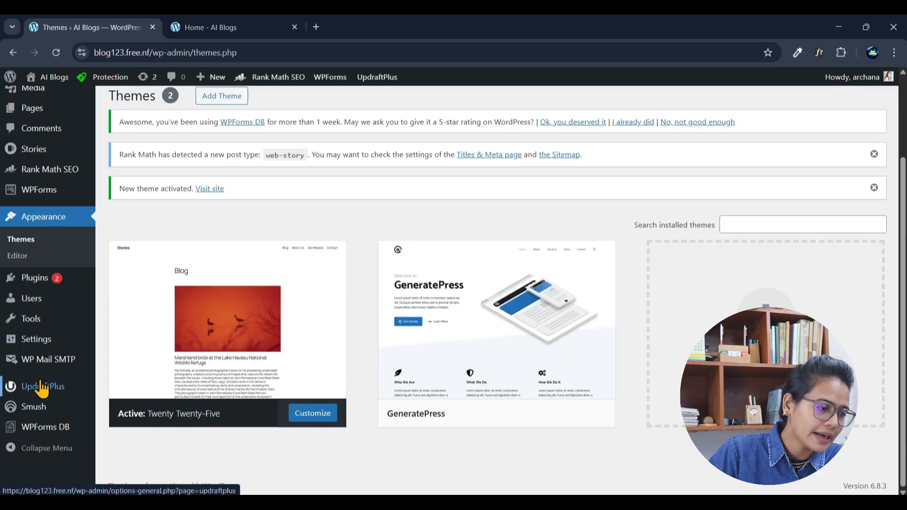
# Step: Return to the installed plugins list and look through its entries and notices
pyautogui.moveTo(71, 364)
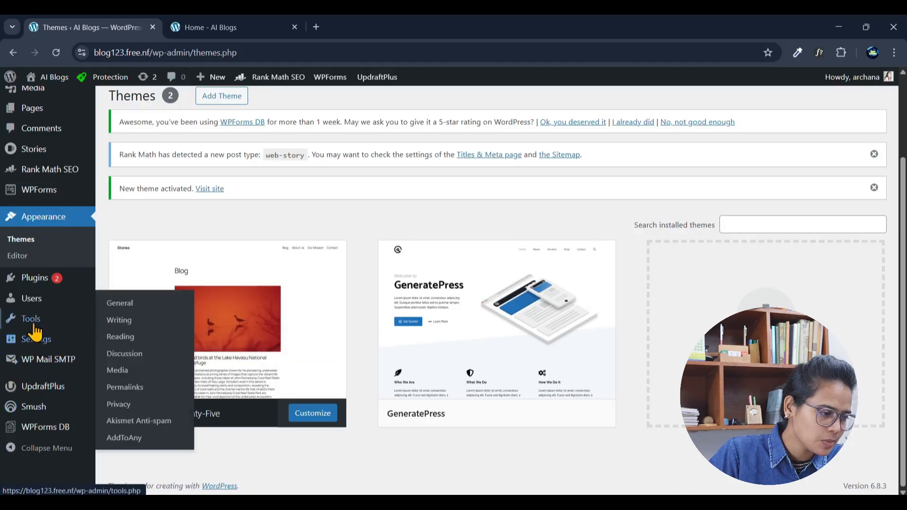
pyautogui.click(35, 286)
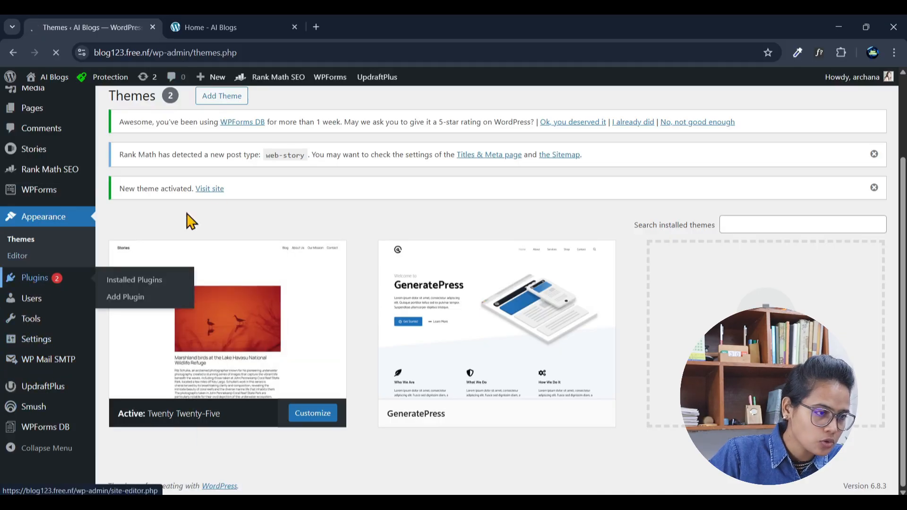
pyautogui.moveTo(260, 90)
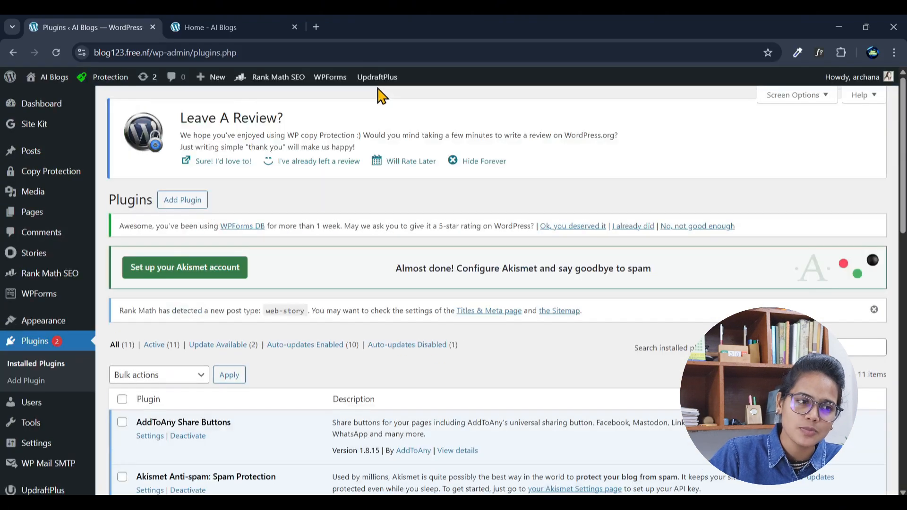
pyautogui.moveTo(378, 84)
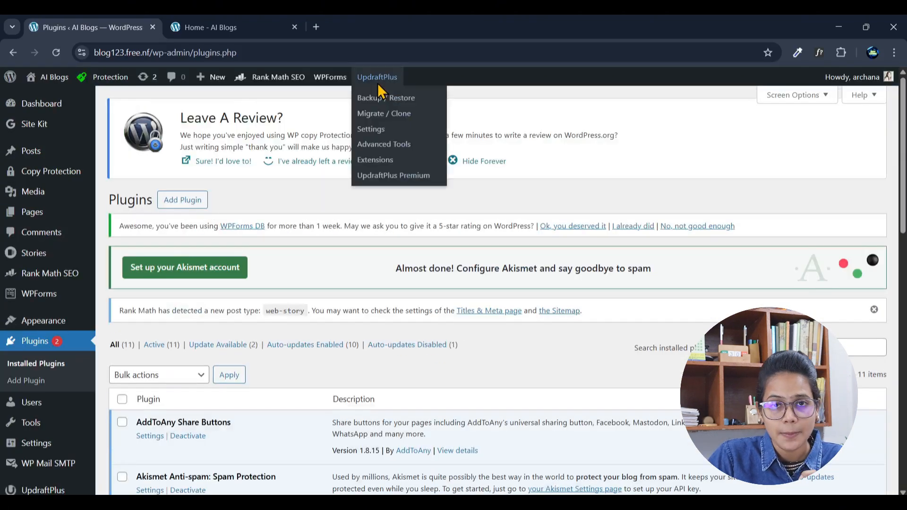
pyautogui.scroll(-6, 364, 350)
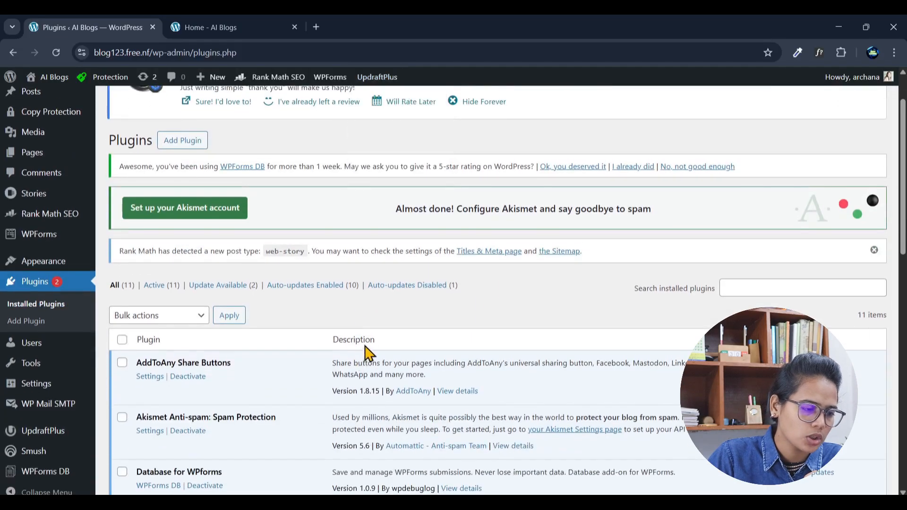
pyautogui.scroll(6, 445, 326)
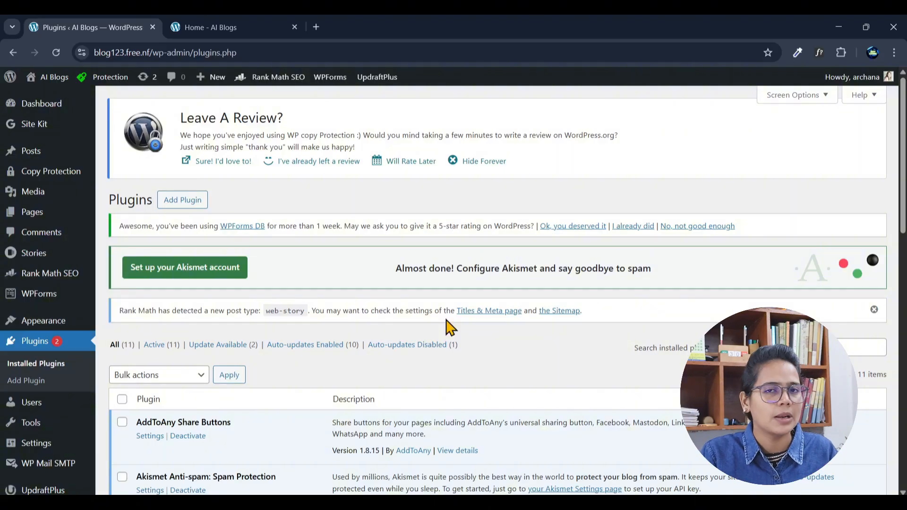
pyautogui.scroll(-4, 449, 327)
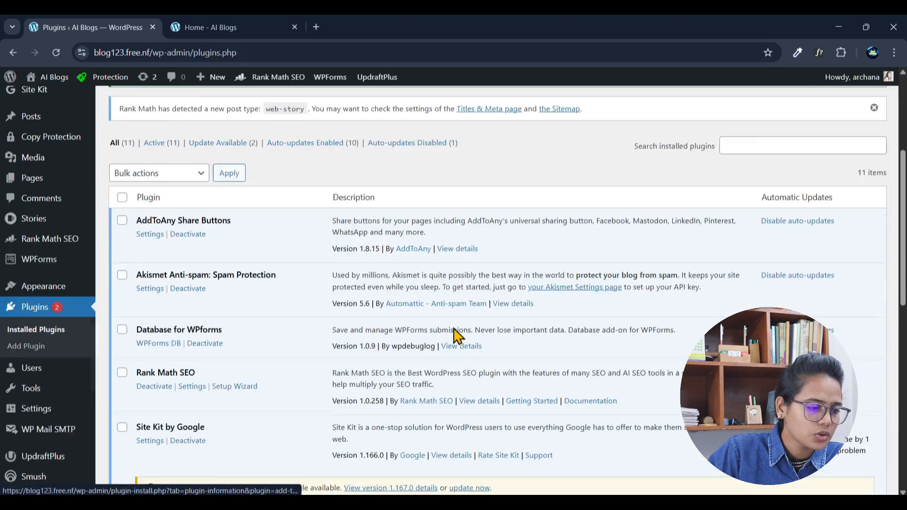
pyautogui.scroll(5, 456, 334)
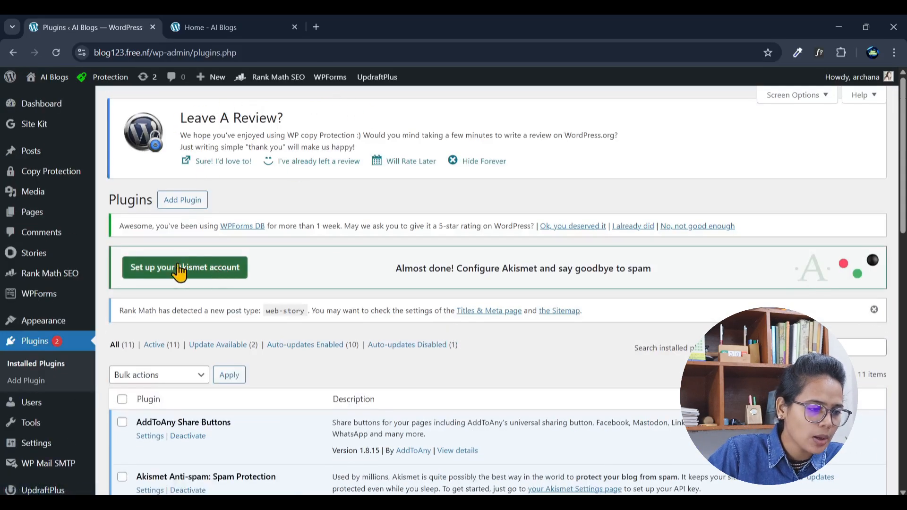
# Step: Search the plugin directory for Litespeed and install the LiteSpeed Cache plugin
pyautogui.click(174, 203)
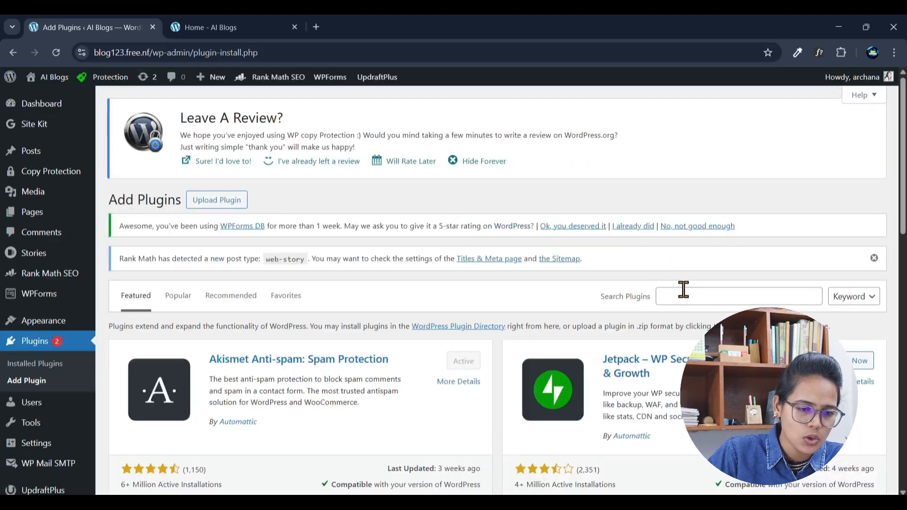
pyautogui.click(685, 297)
pyautogui.write('L')
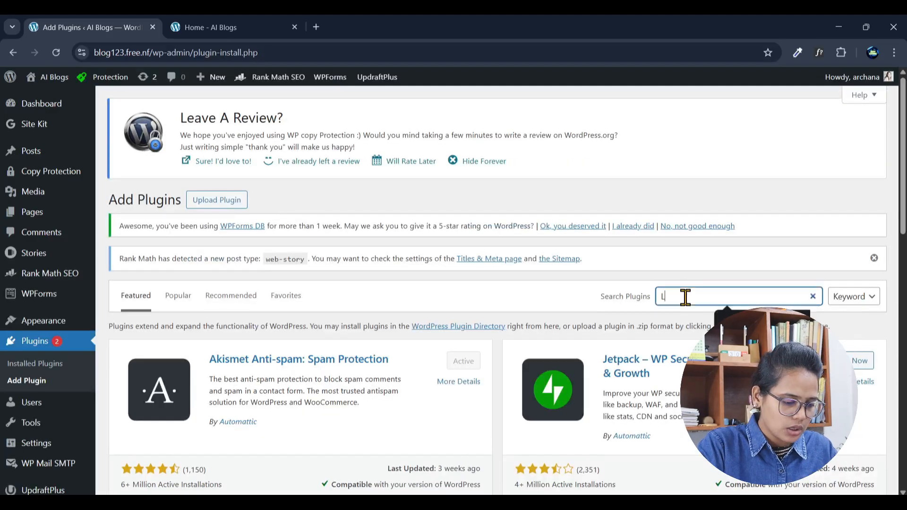
pyautogui.write('itespeed')
pyautogui.click(451, 366)
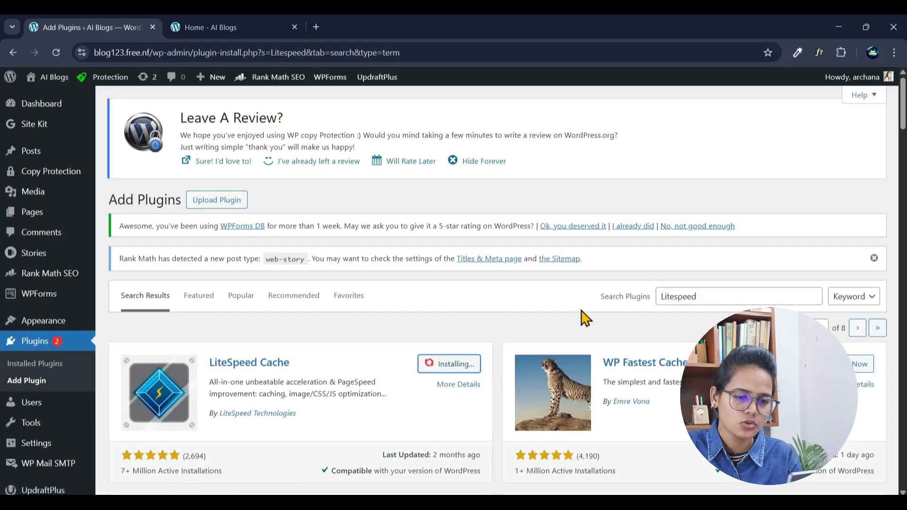
# Step: Search the plugin directory for updraftplus, then open the installed UpdraftPlus plugin's backup page and examine its backup options
pyautogui.doubleClick(687, 295)
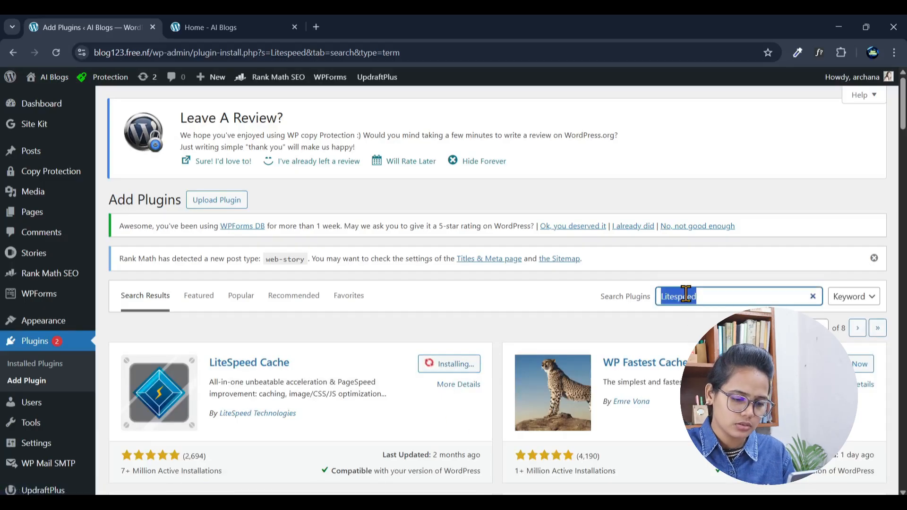
pyautogui.write('updraftplus')
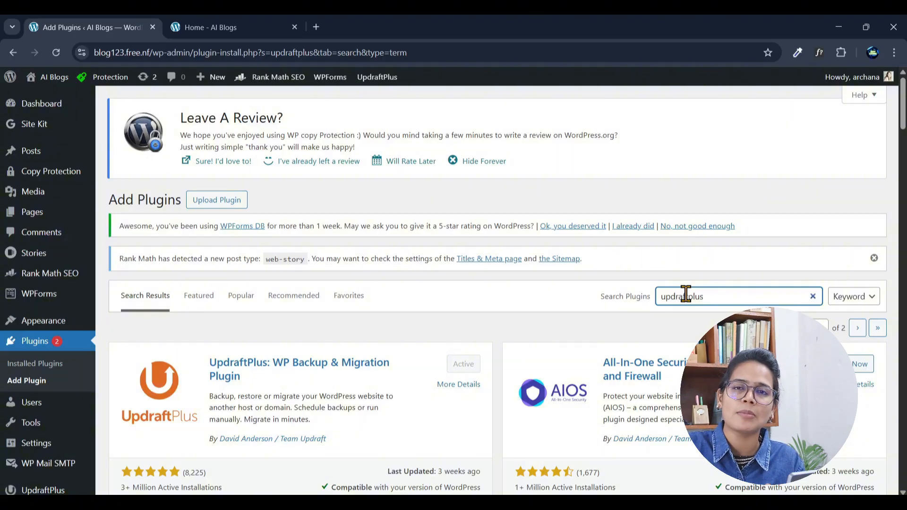
pyautogui.scroll(-3, 496, 344)
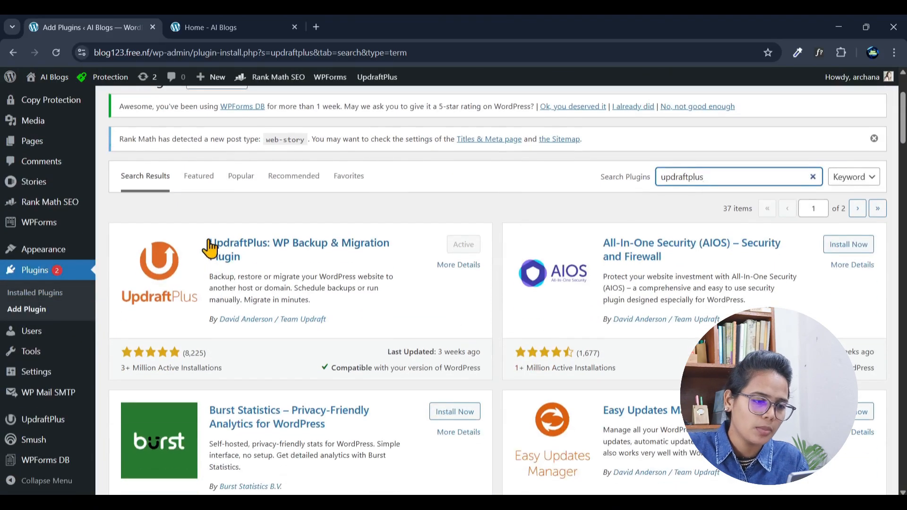
pyautogui.scroll(-1, 19, 458)
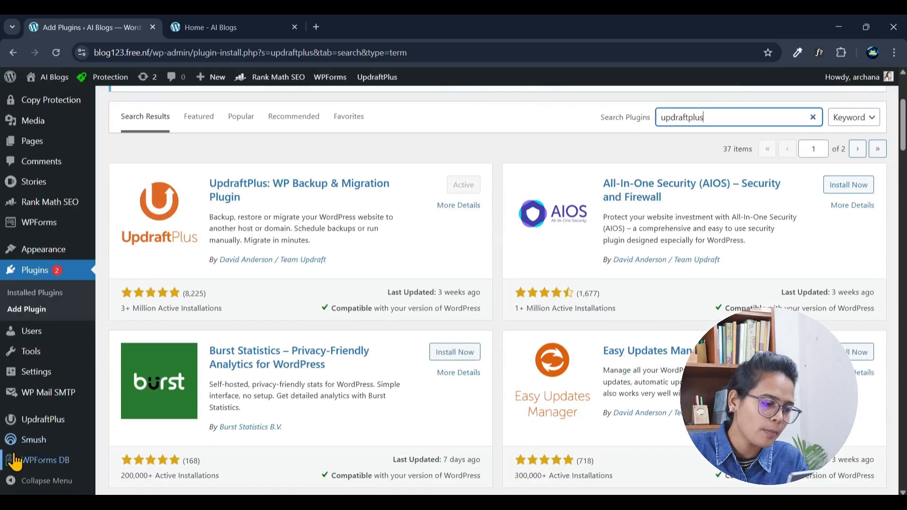
pyautogui.click(38, 428)
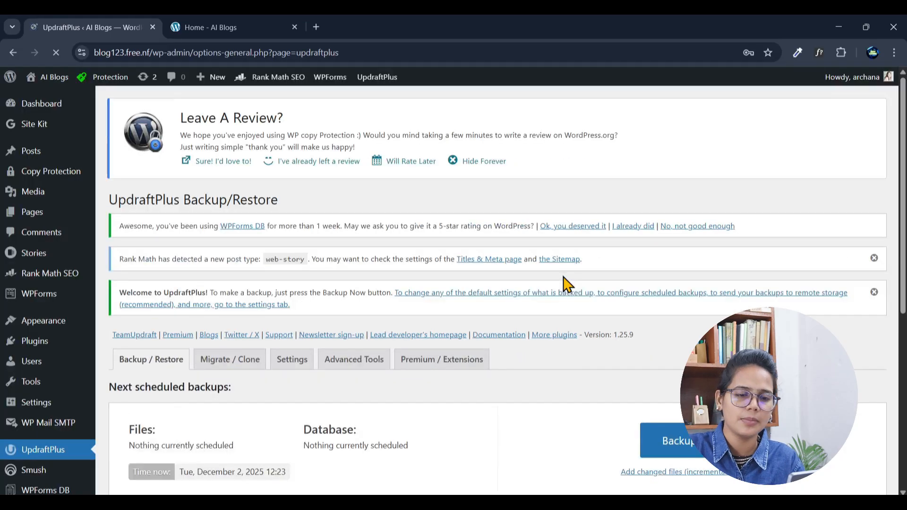
pyautogui.scroll(-3, 567, 284)
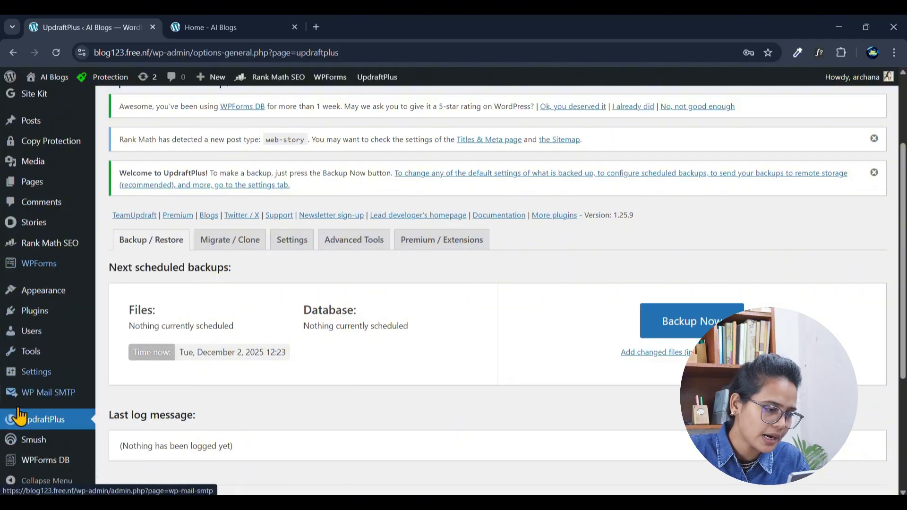
# Step: Return to the installed plugins list and activate the LiteSpeed Cache plugin
pyautogui.click(33, 318)
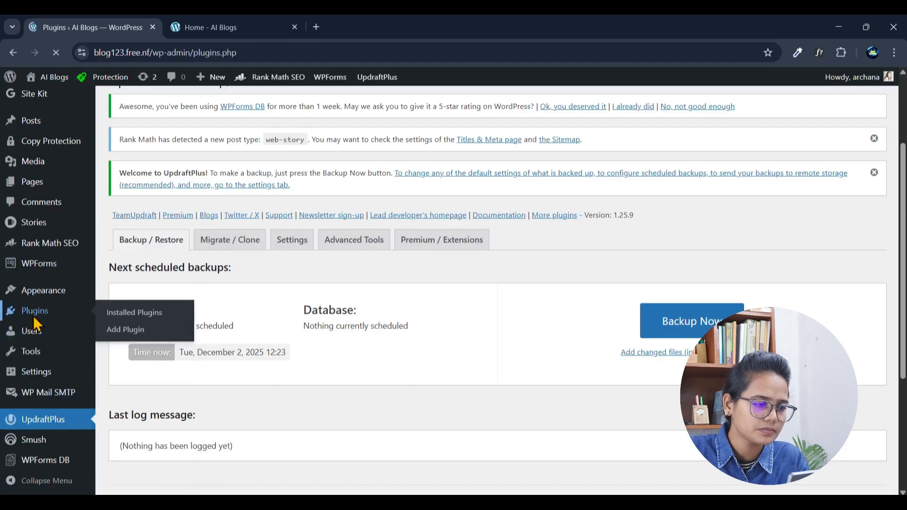
pyautogui.scroll(-4, 403, 330)
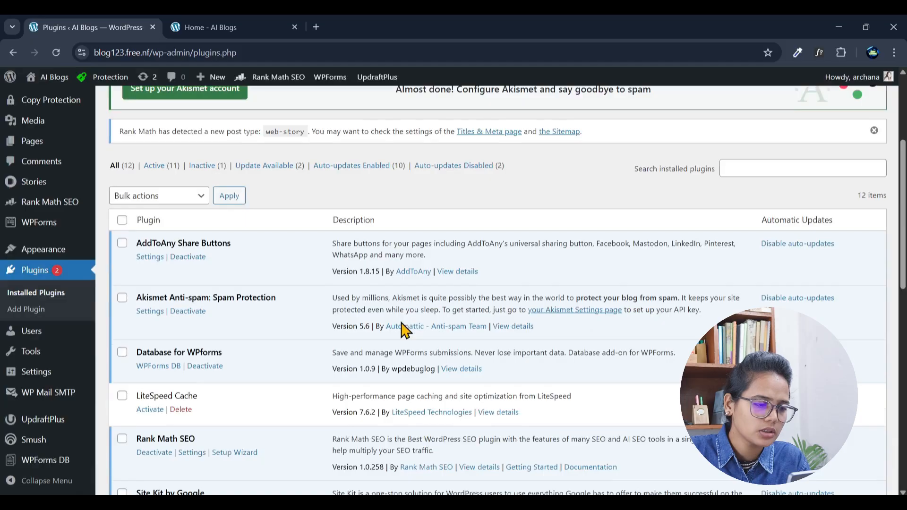
pyautogui.scroll(-5, 403, 326)
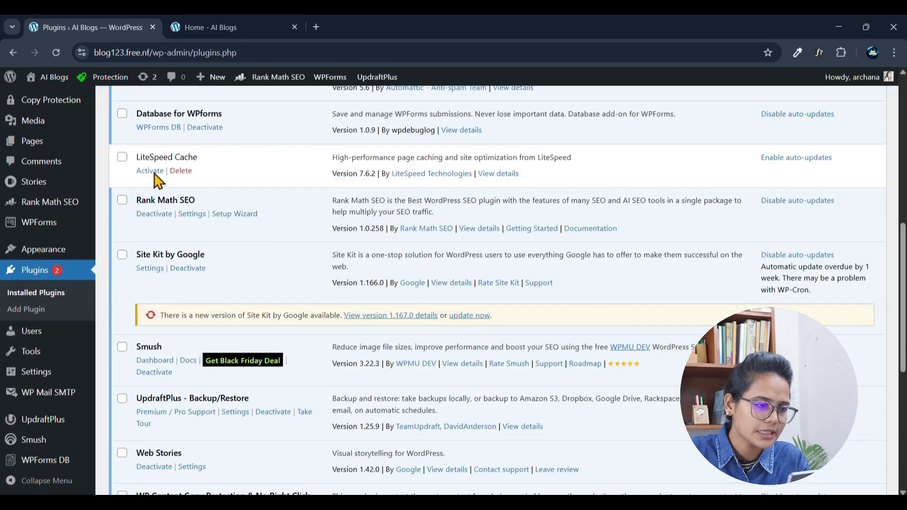
pyautogui.click(151, 172)
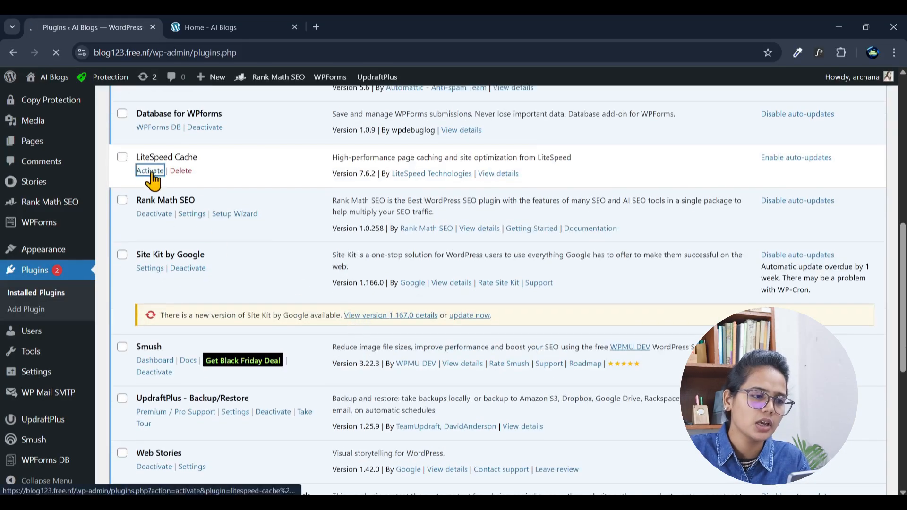